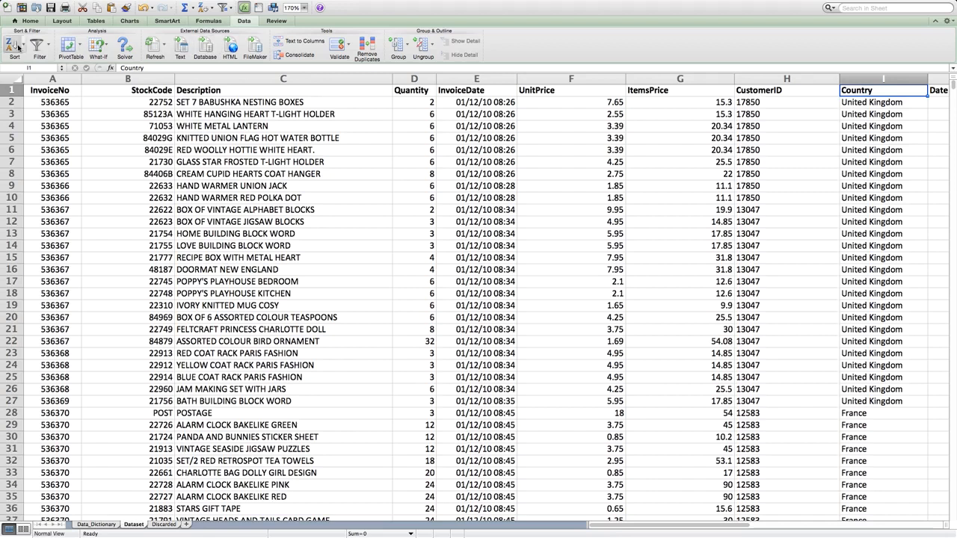
# Step: Turn on filtering for the dataset and look through the list of countries available in the Country filter
pyautogui.click(37, 46)
pyautogui.click(923, 90)
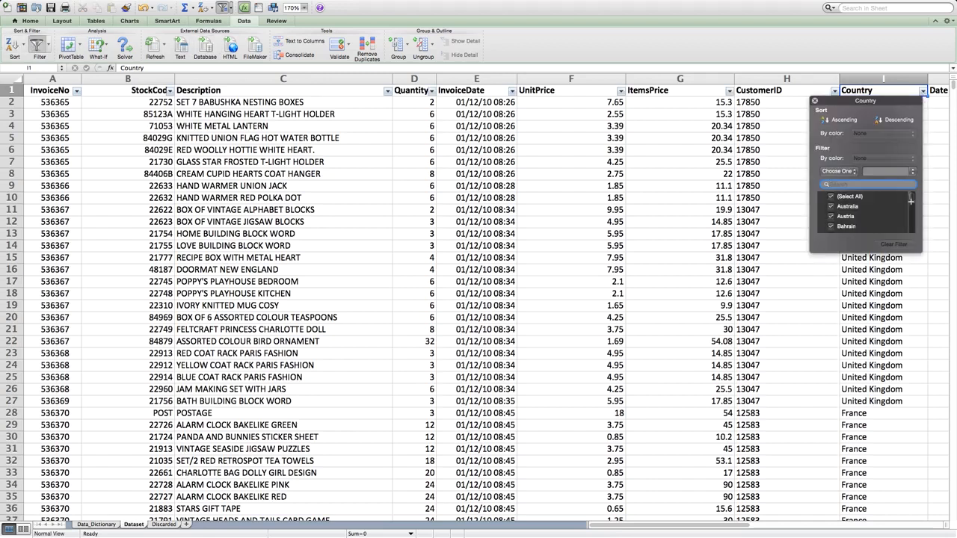
pyautogui.moveTo(920, 250); pyautogui.dragTo(924, 294)
pyautogui.scroll(-1, 919, 205)
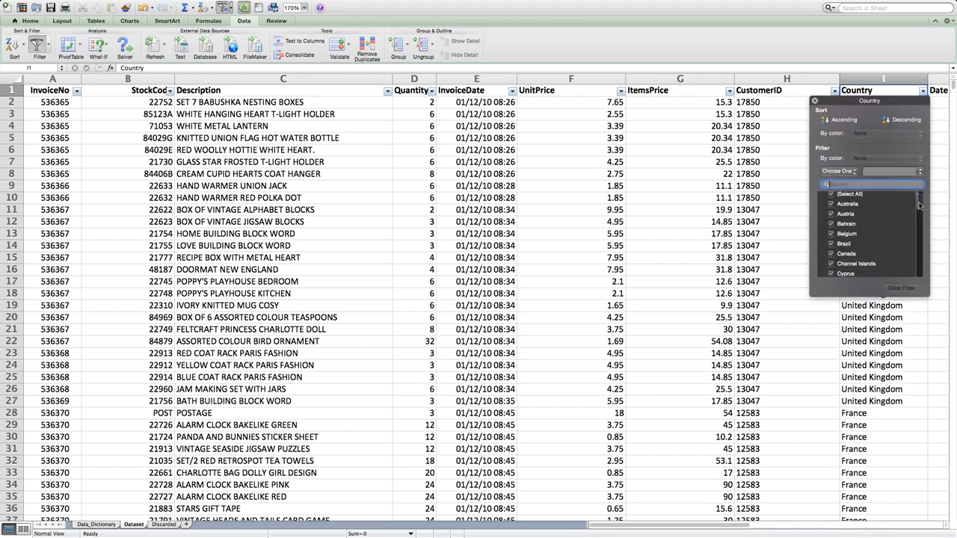
pyautogui.scroll(-1, 919, 205)
pyautogui.moveTo(919, 206); pyautogui.dragTo(915, 272)
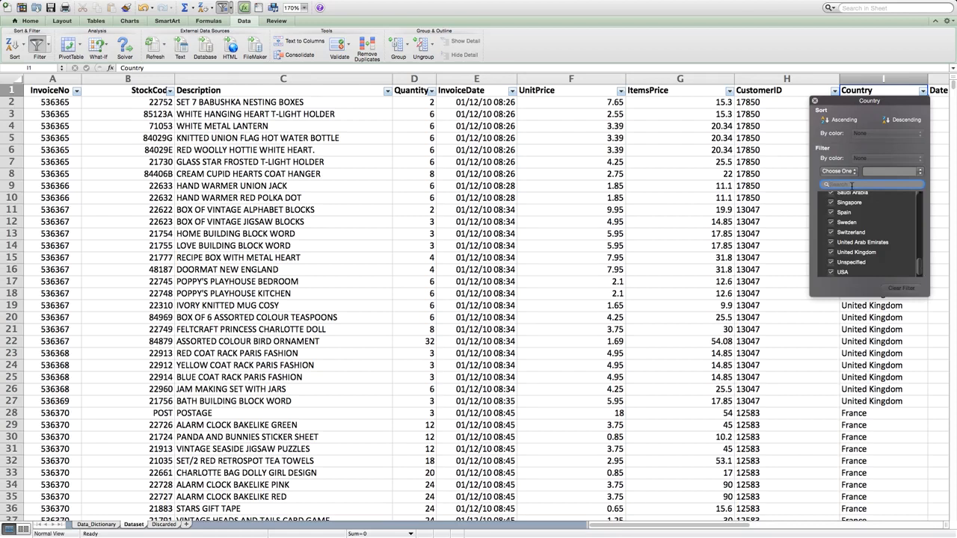
# Step: Filter the Country column to Unspecified and examine the matching transaction rows
pyautogui.write('unspec')
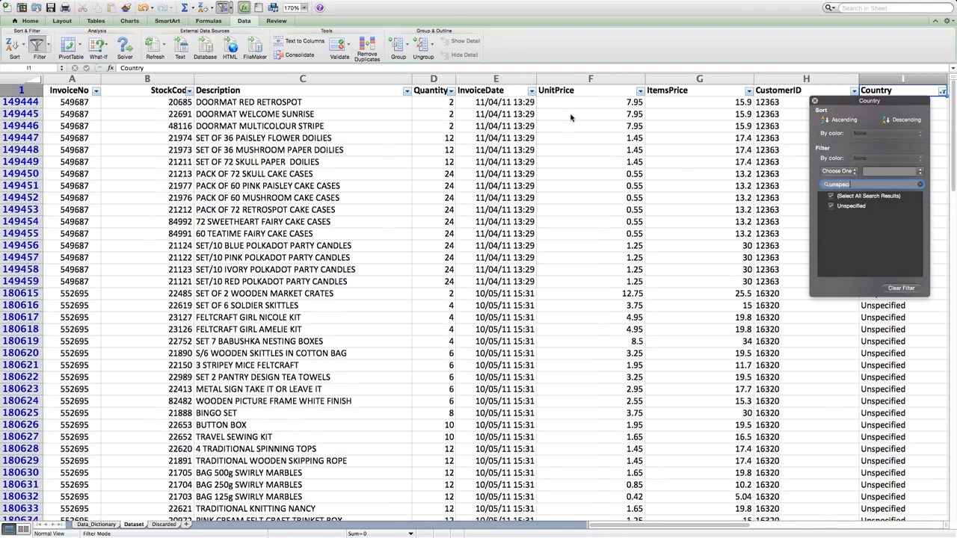
pyautogui.press('Escape')
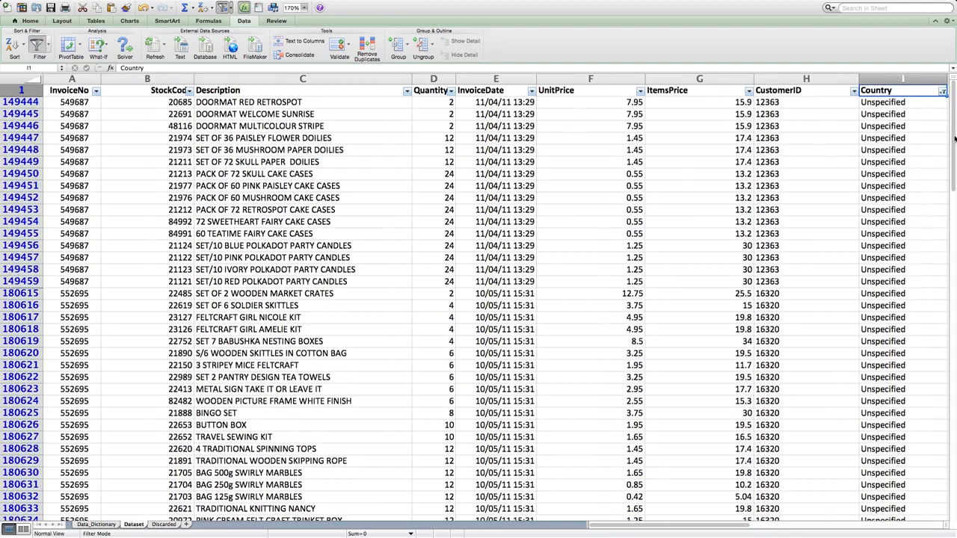
pyautogui.moveTo(954, 140); pyautogui.dragTo(950, 213)
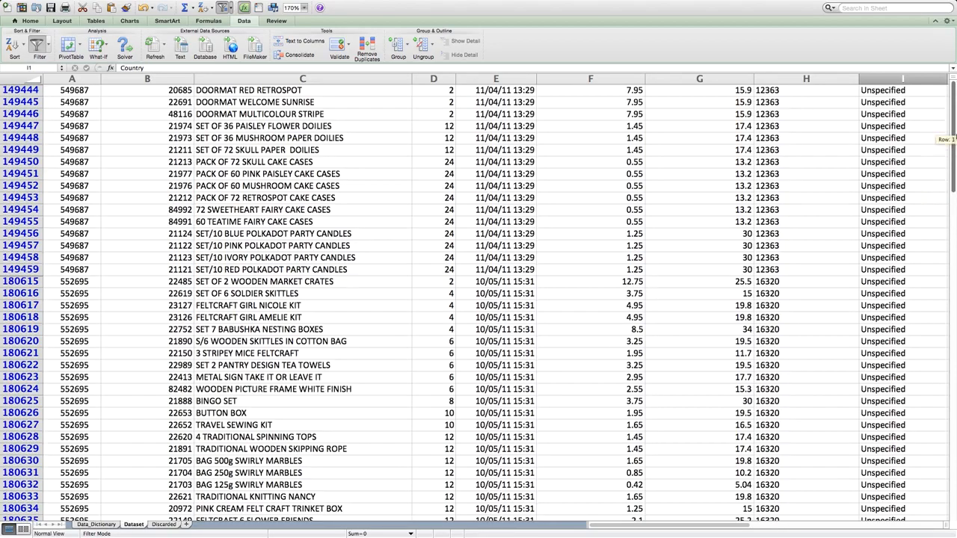
pyautogui.scroll(1, 954, 127)
pyautogui.scroll(-1, 814, 131)
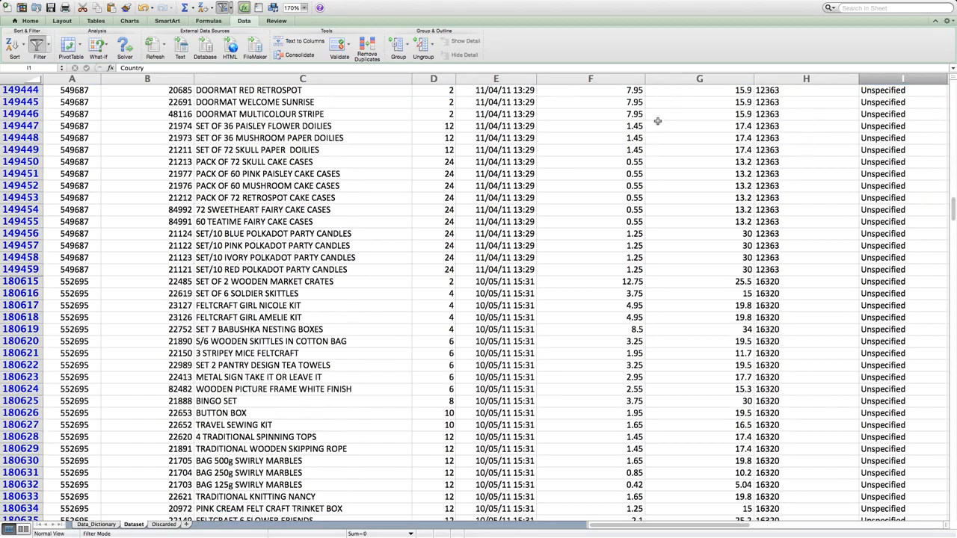
pyautogui.scroll(-5, 657, 120)
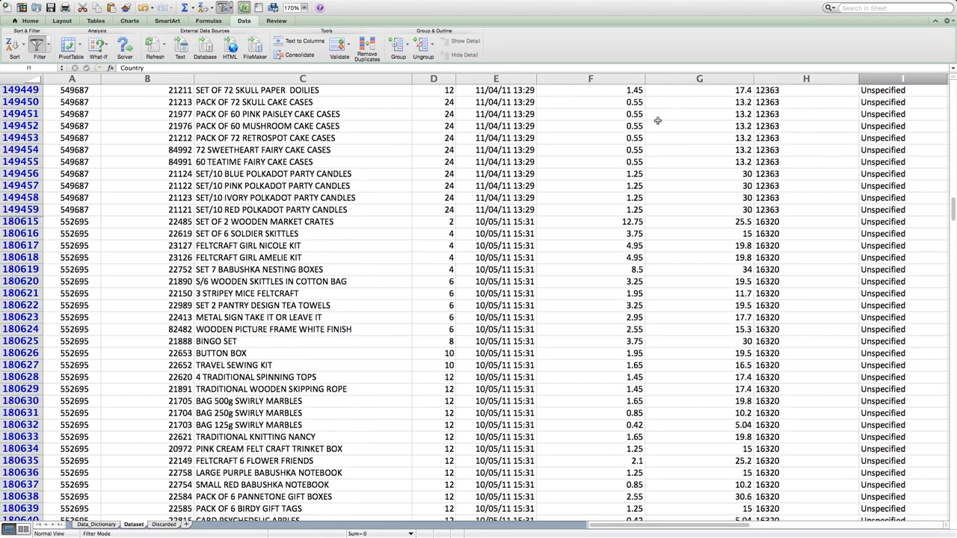
pyautogui.scroll(6, 657, 120)
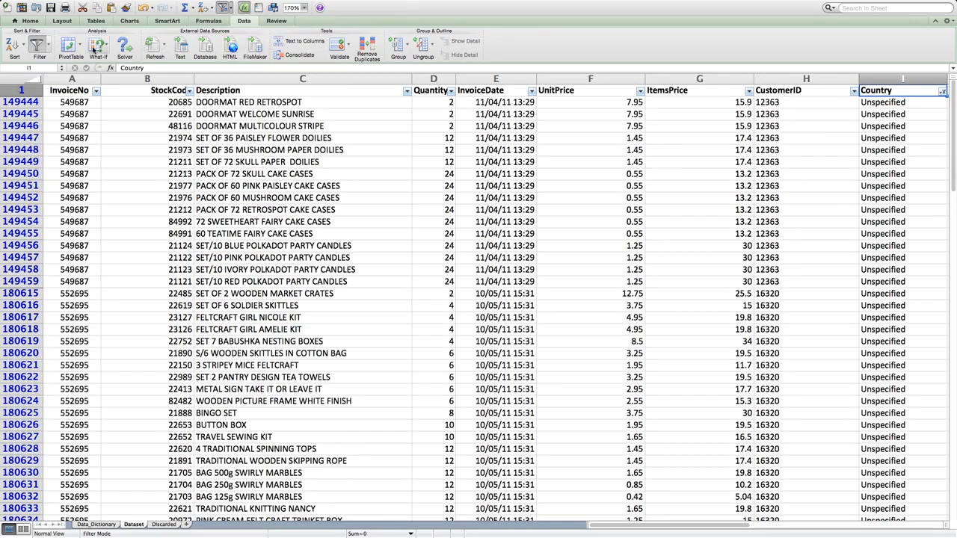
# Step: Turn off the dataset's filtering to bring back all rows
pyautogui.click(39, 47)
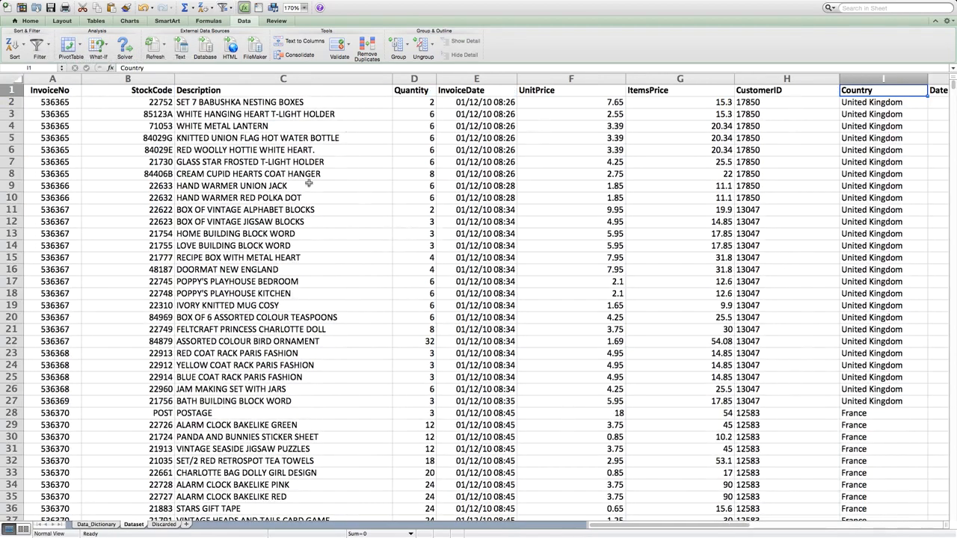
pyautogui.scroll(-1, 138, 112)
pyautogui.scroll(1, 93, 100)
# Step: Create a PivotTable from the range Dataset!$A$1:$M$531286 on a new worksheet
pyautogui.click(52, 91)
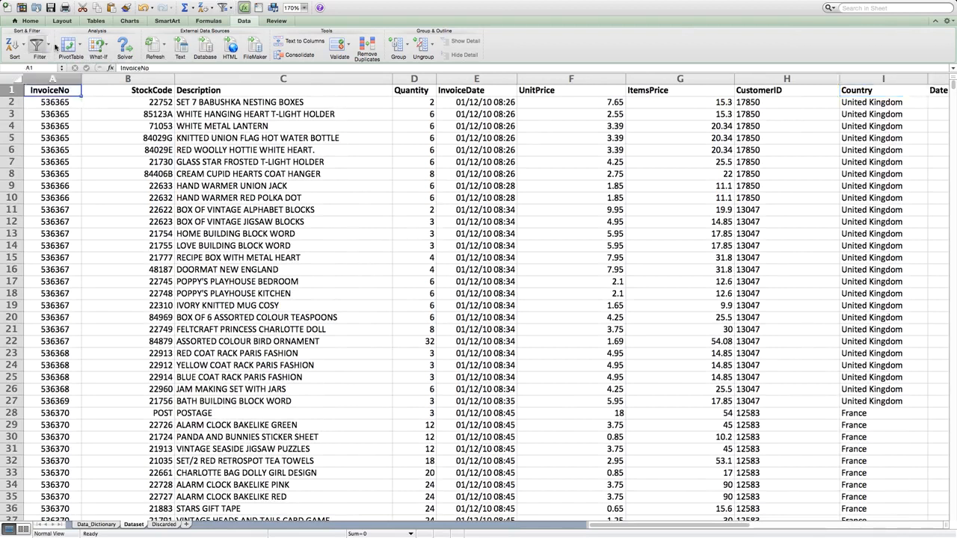
pyautogui.click(30, 21)
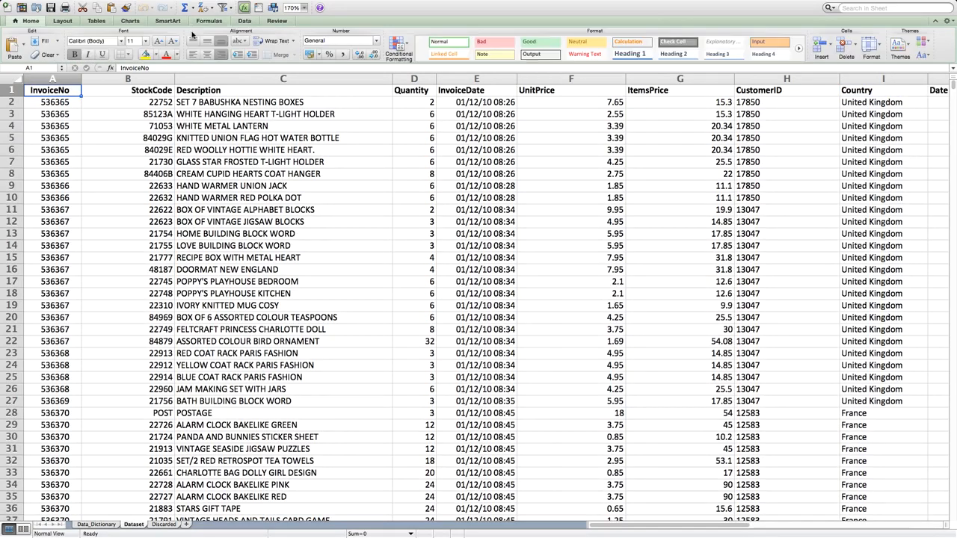
pyautogui.click(239, 22)
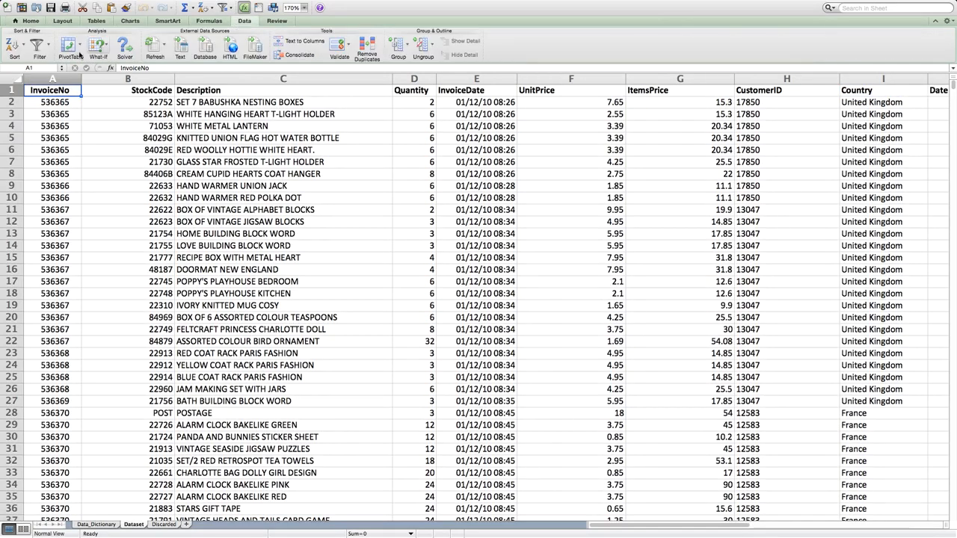
pyautogui.click(80, 56)
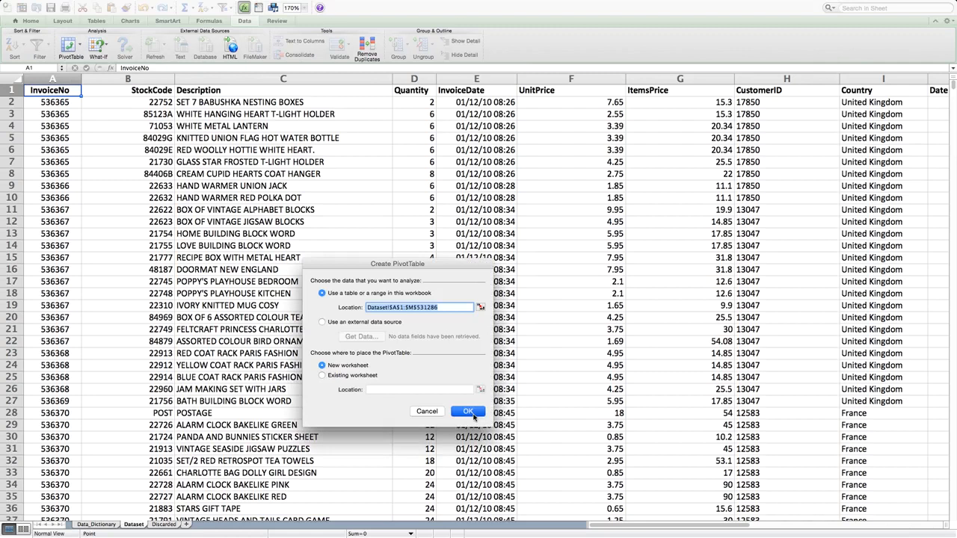
pyautogui.click(468, 412)
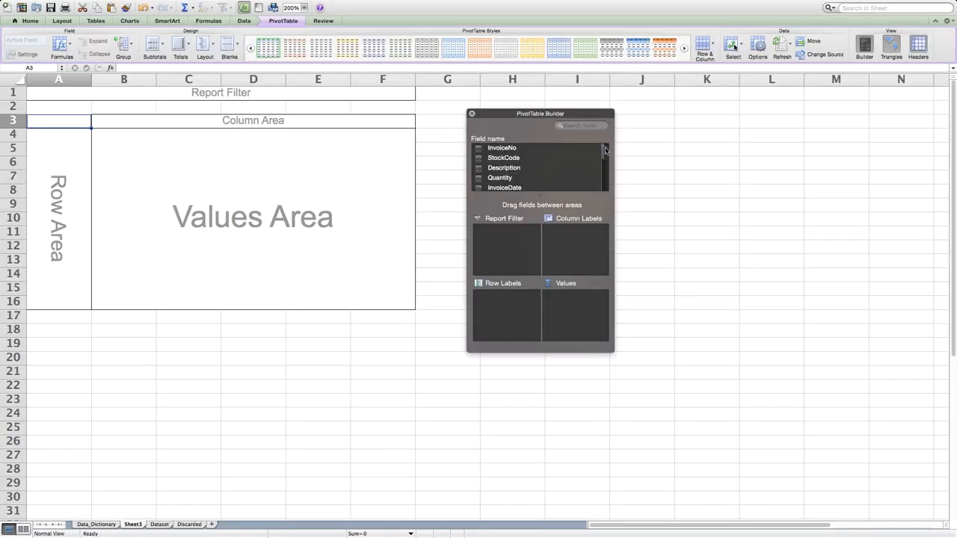
# Step: Add the Country field to the PivotTable's Row Labels
pyautogui.scroll(-1, 606, 155)
pyautogui.moveTo(605, 155)
pyautogui.mouseDown()
pyautogui.moveTo(607, 147)
pyautogui.moveTo(605, 162)
pyautogui.mouseUp()
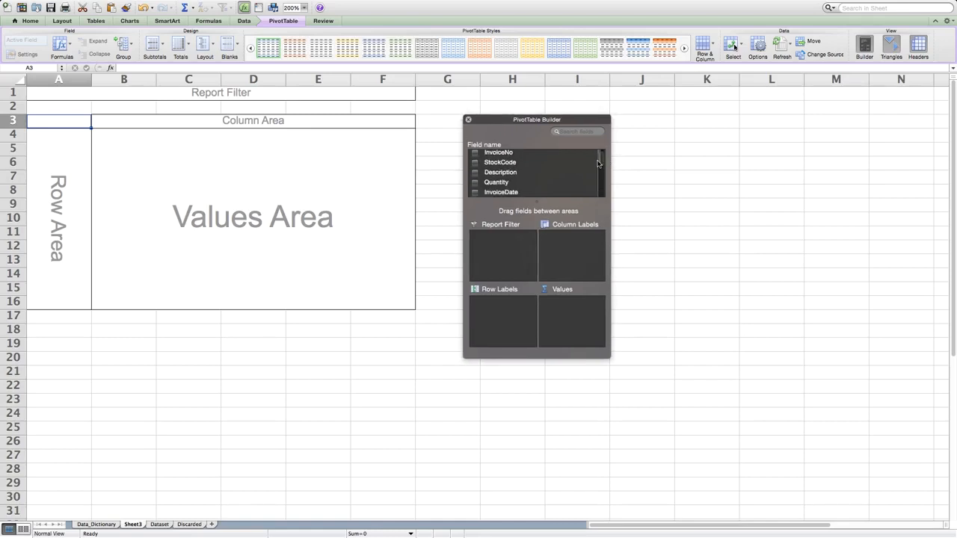
pyautogui.scroll(-4, 488, 187)
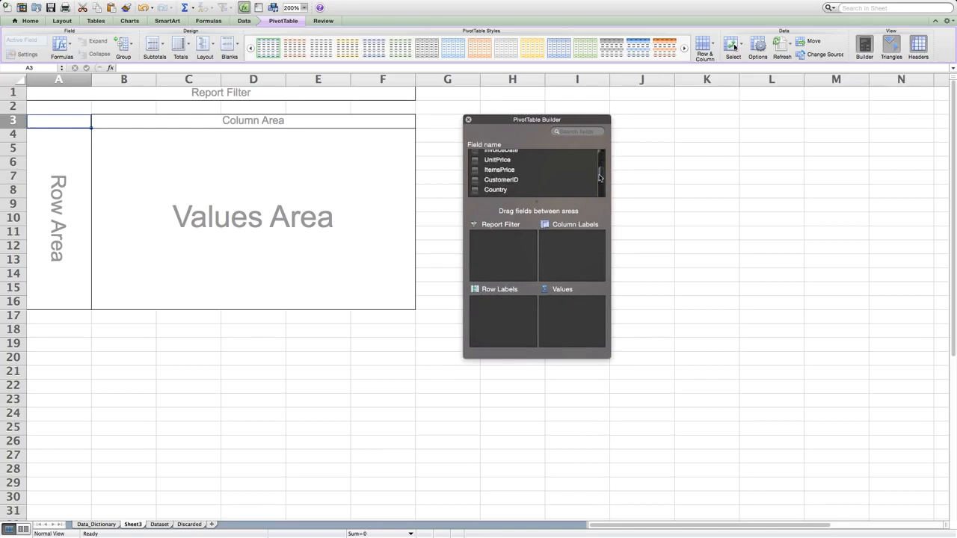
pyautogui.moveTo(487, 188); pyautogui.dragTo(506, 303)
# Step: Add the CustomerID field to the PivotTable's Values area as a count
pyautogui.scroll(2, 604, 172)
pyautogui.scroll(2, 604, 172)
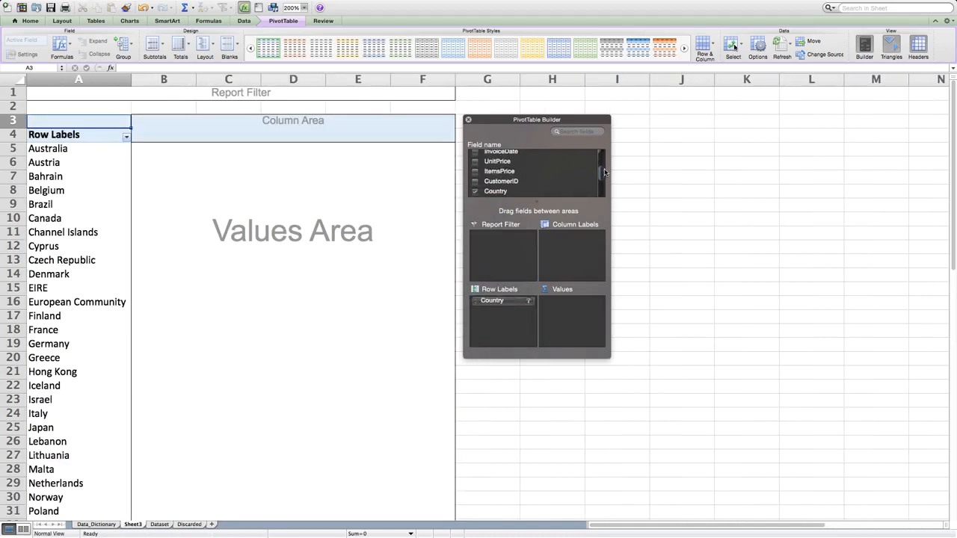
pyautogui.scroll(-2, 604, 170)
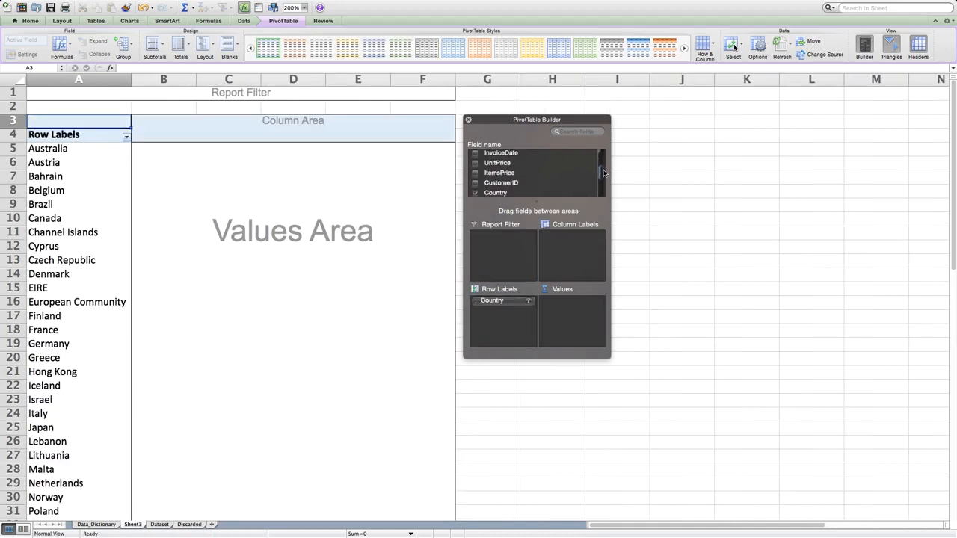
pyautogui.moveTo(512, 182); pyautogui.dragTo(577, 304)
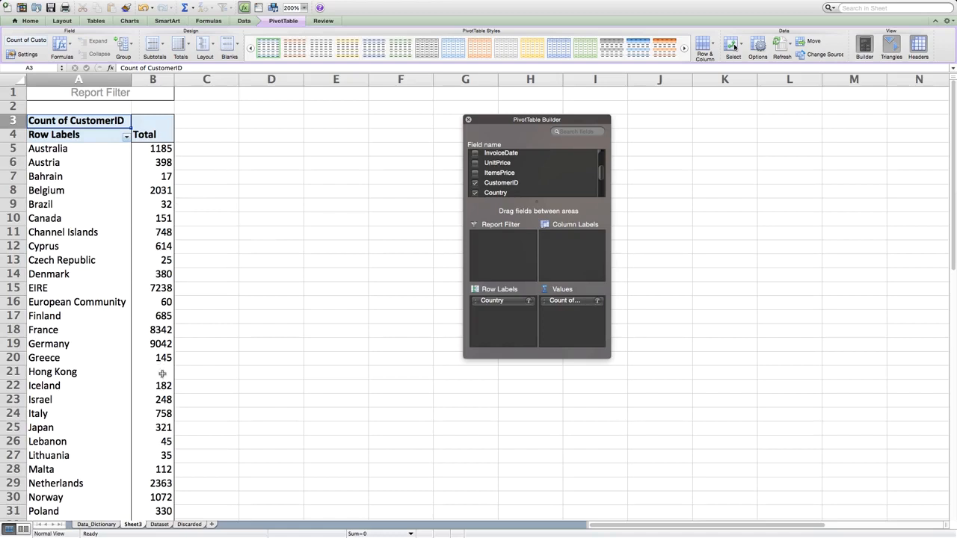
# Step: Change the Count of CustomerID field to show its data as % of column
pyautogui.scroll(-3, 187, 344)
pyautogui.scroll(3, 187, 343)
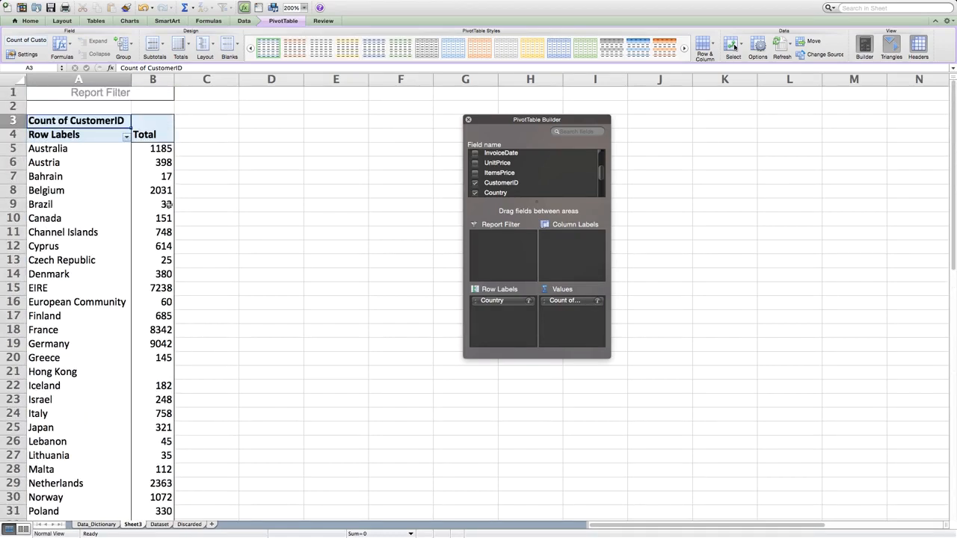
pyautogui.rightClick(154, 148)
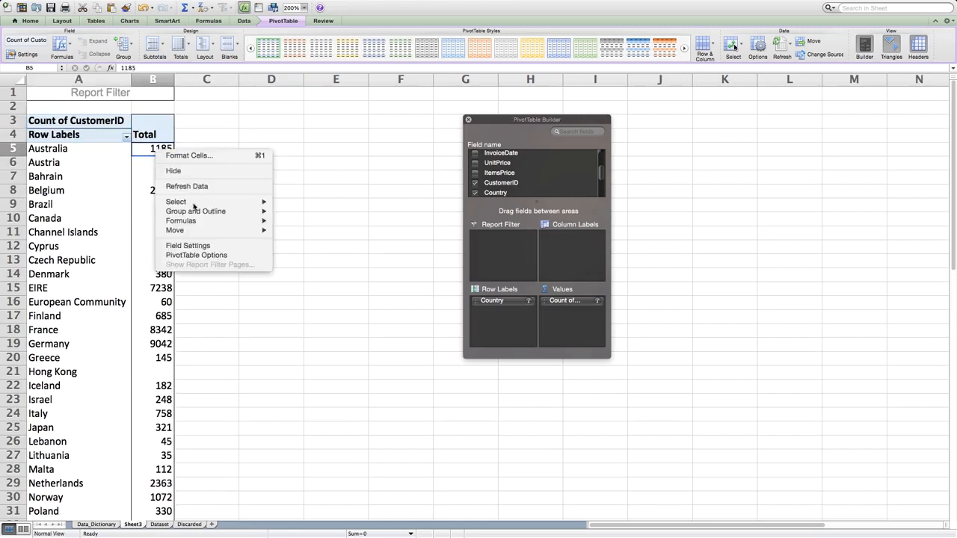
pyautogui.click(220, 249)
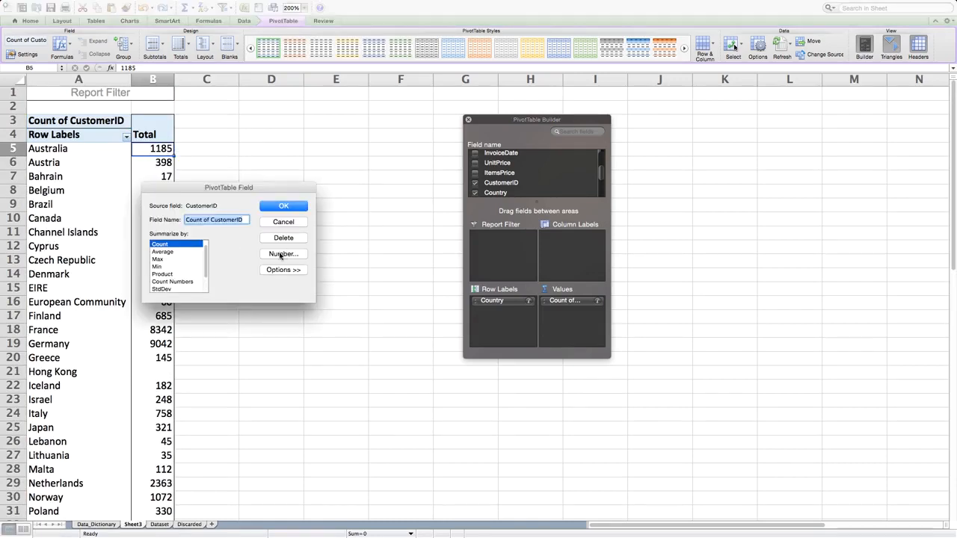
pyautogui.click(191, 314)
pyautogui.click(202, 364)
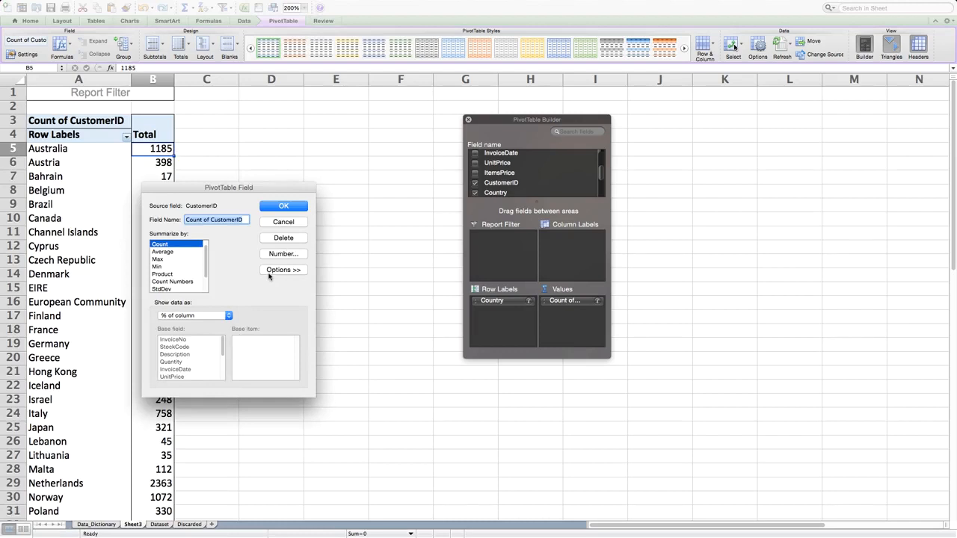
pyautogui.click(280, 207)
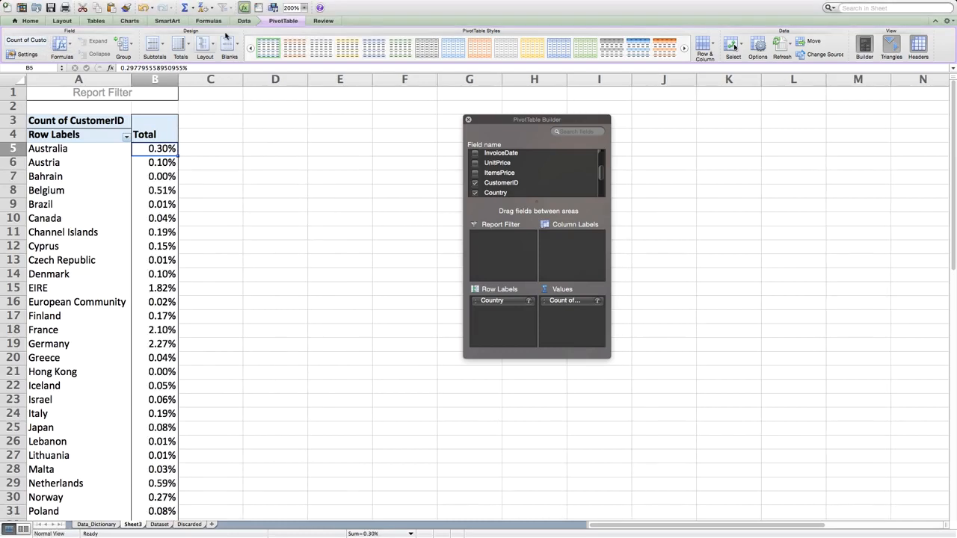
# Step: Sort the PivotTable's countries by their CustomerID percentage in descending order
pyautogui.click(244, 20)
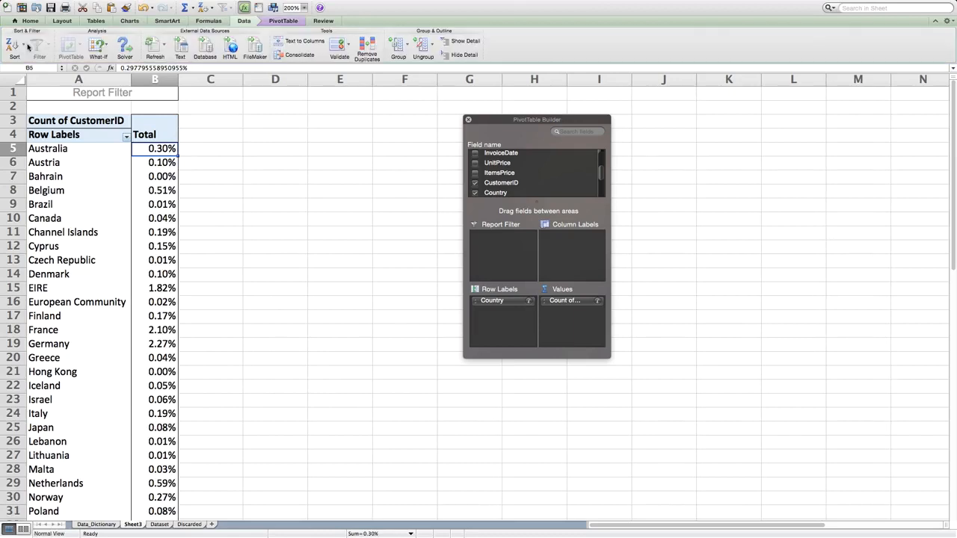
pyautogui.click(21, 46)
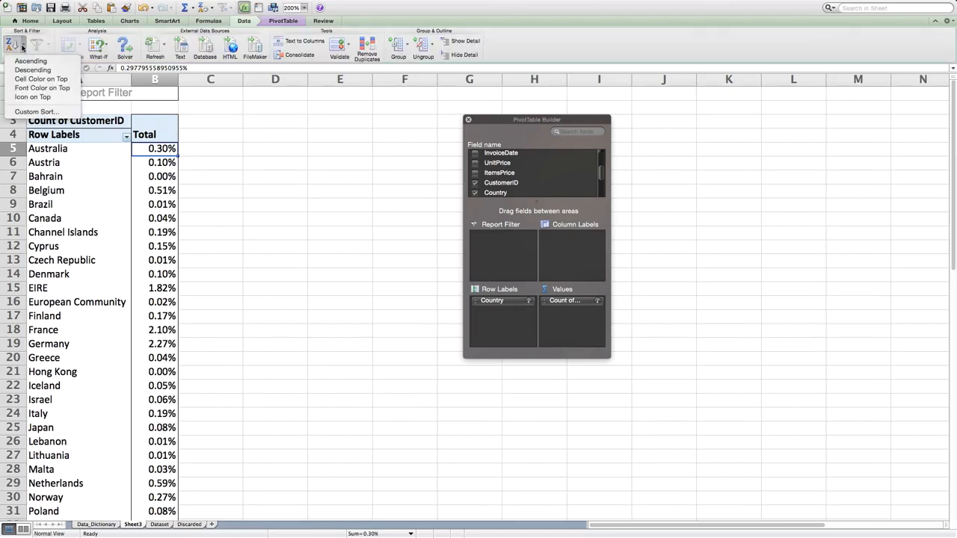
pyautogui.click(30, 61)
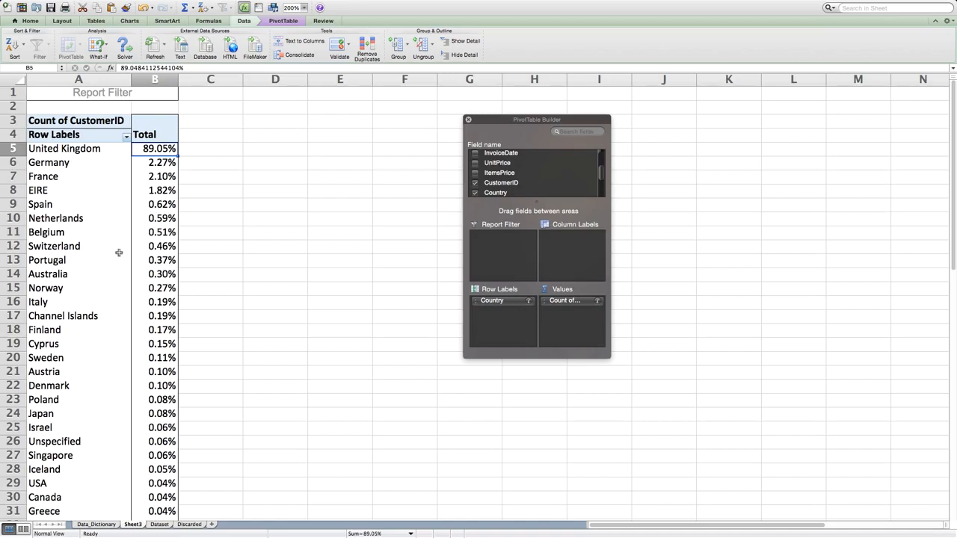
pyautogui.click(56, 279)
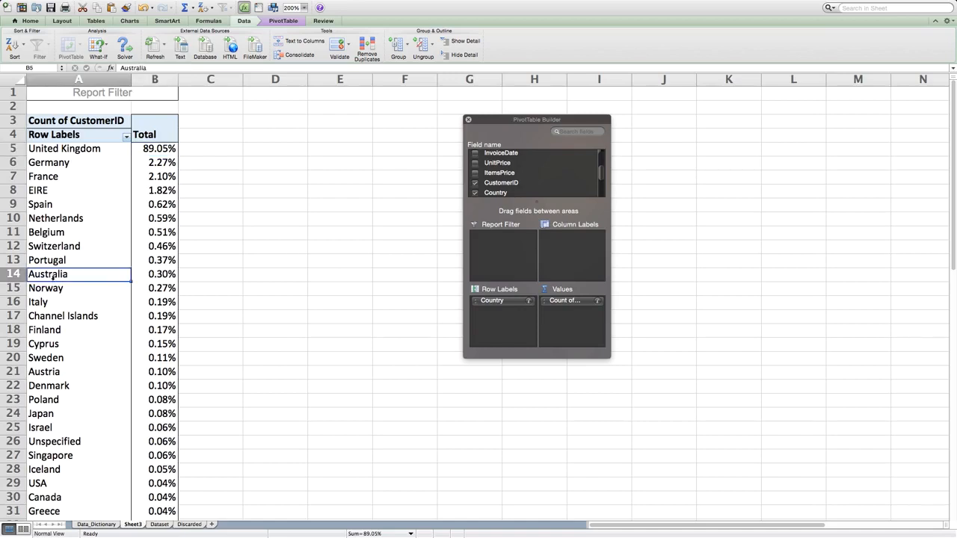
pyautogui.click(154, 283)
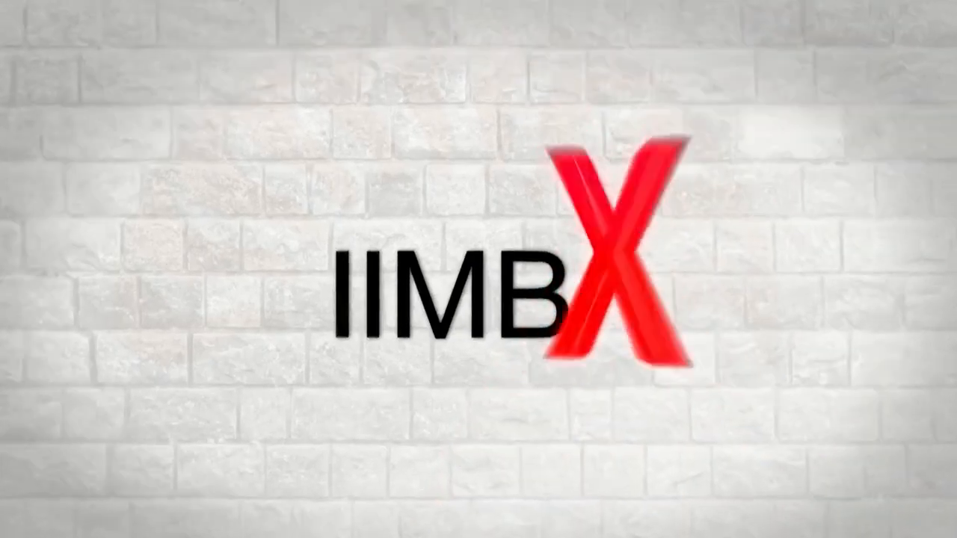